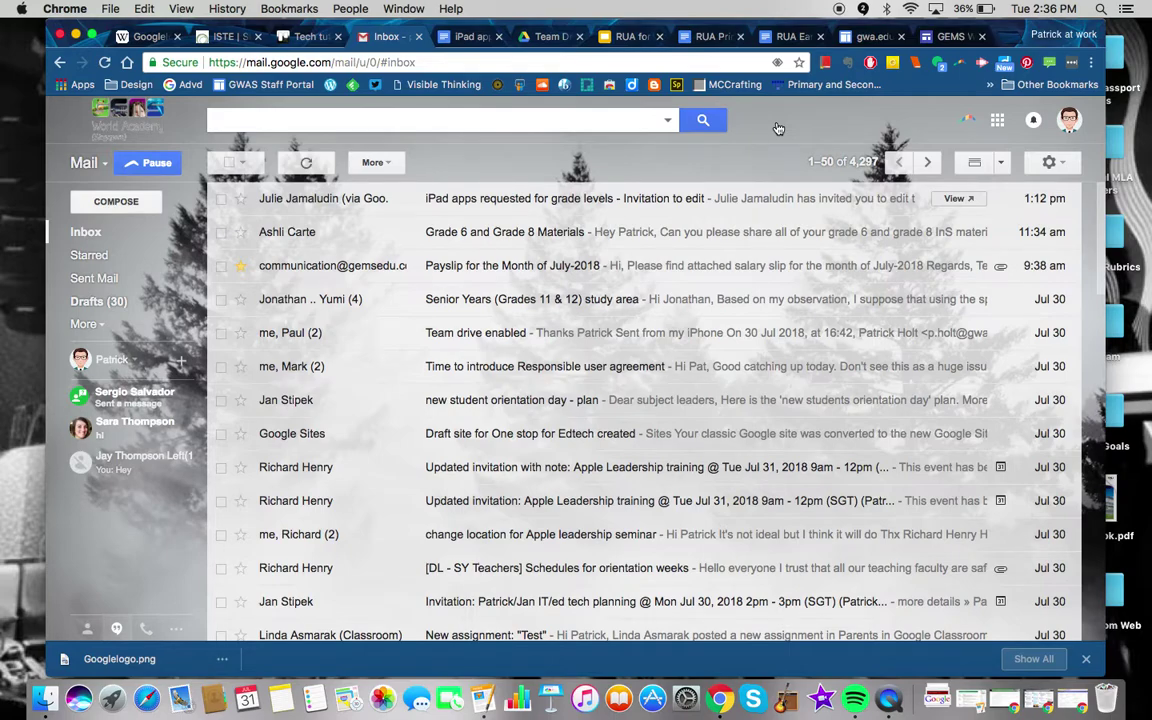
- Review the signed-in accounts, then add a new person profile from the People menu
click(1070, 121)
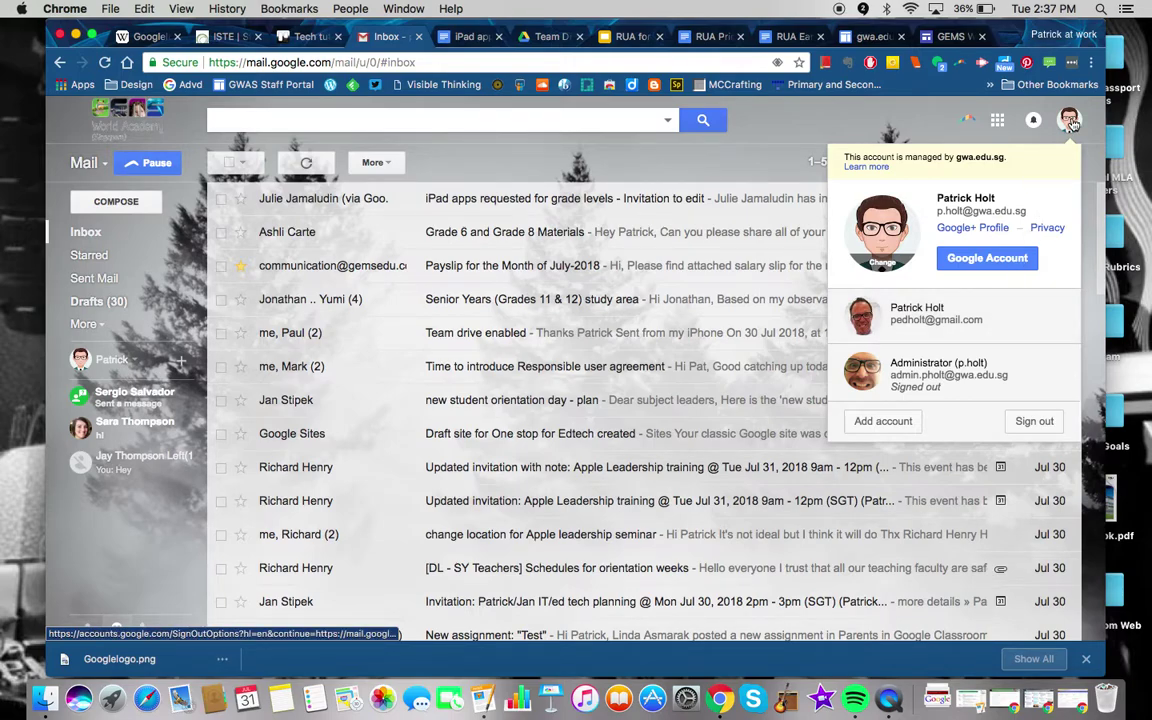
click(589, 148)
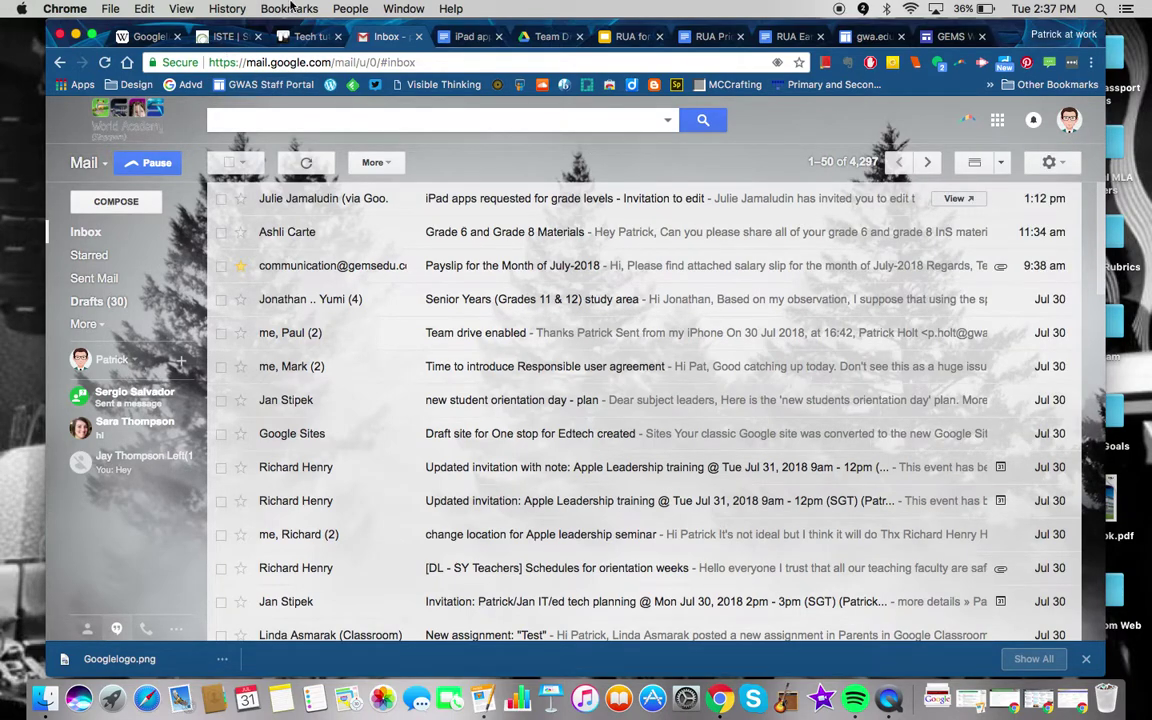
click(350, 9)
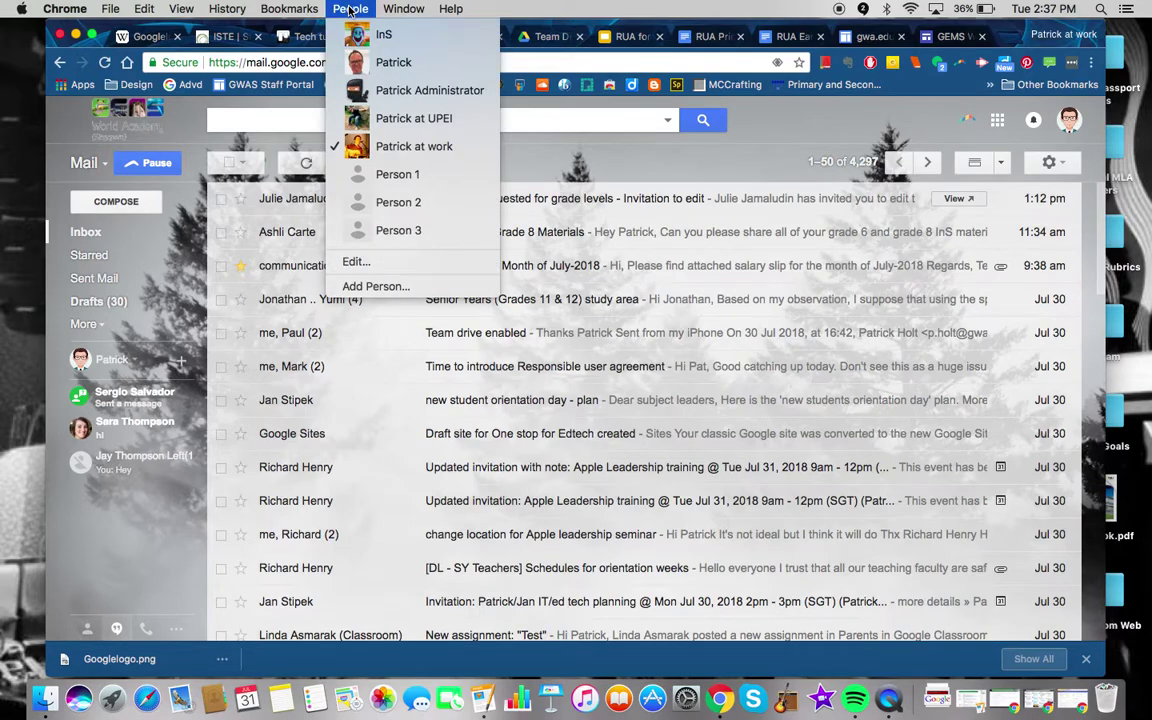
click(391, 287)
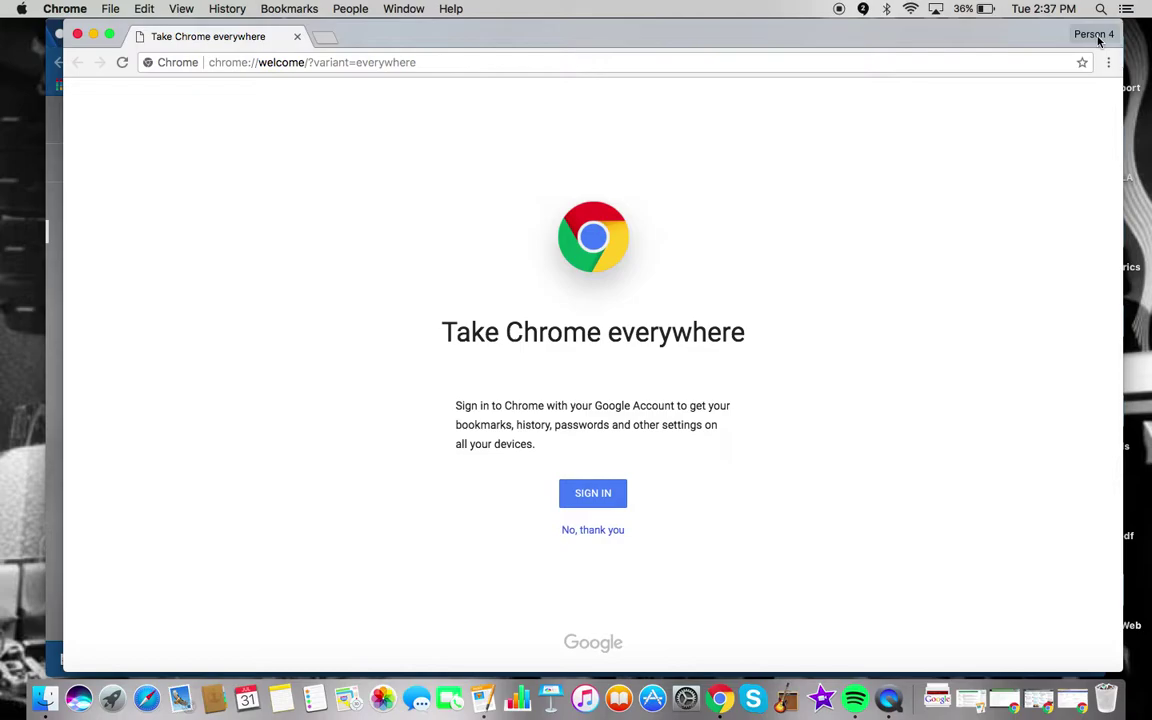
- Sign the new profile in to Chrome with the test account's e-mail and password
click(1096, 35)
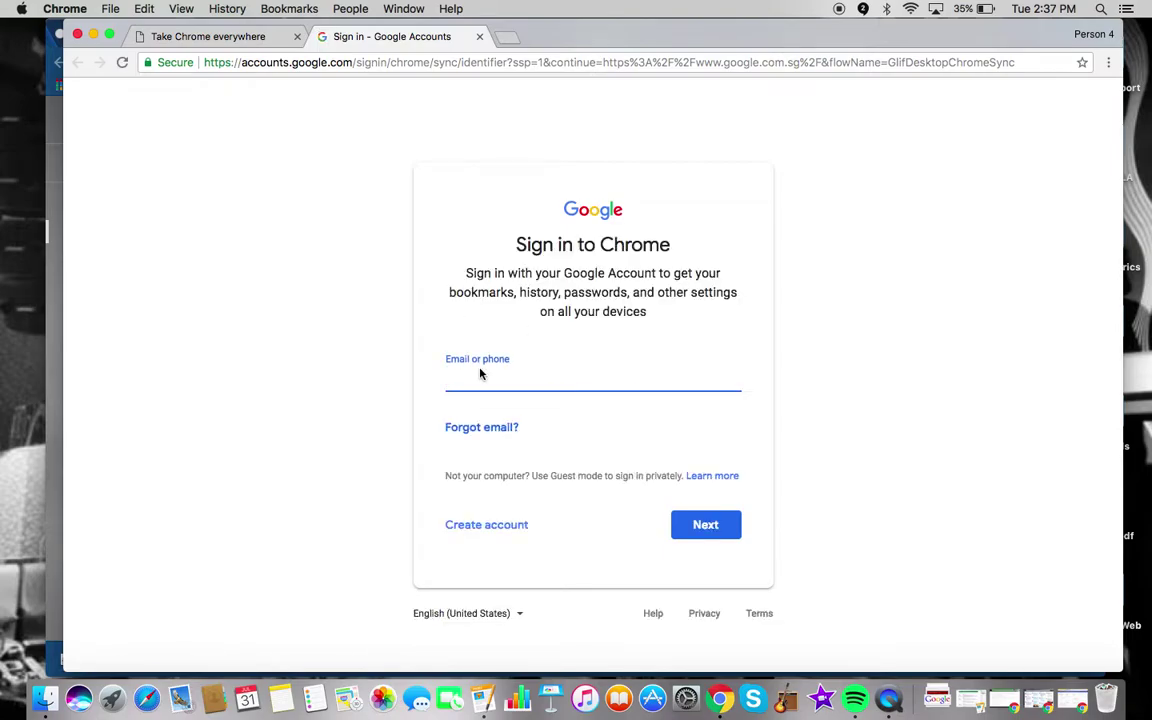
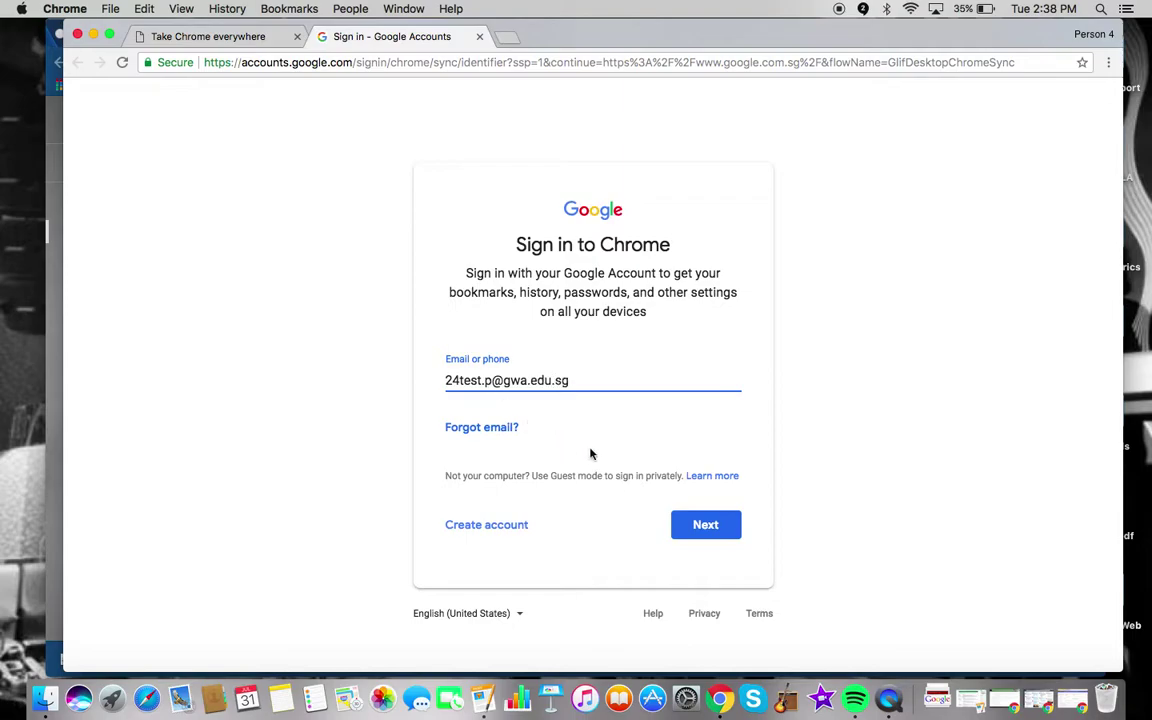
click(705, 525)
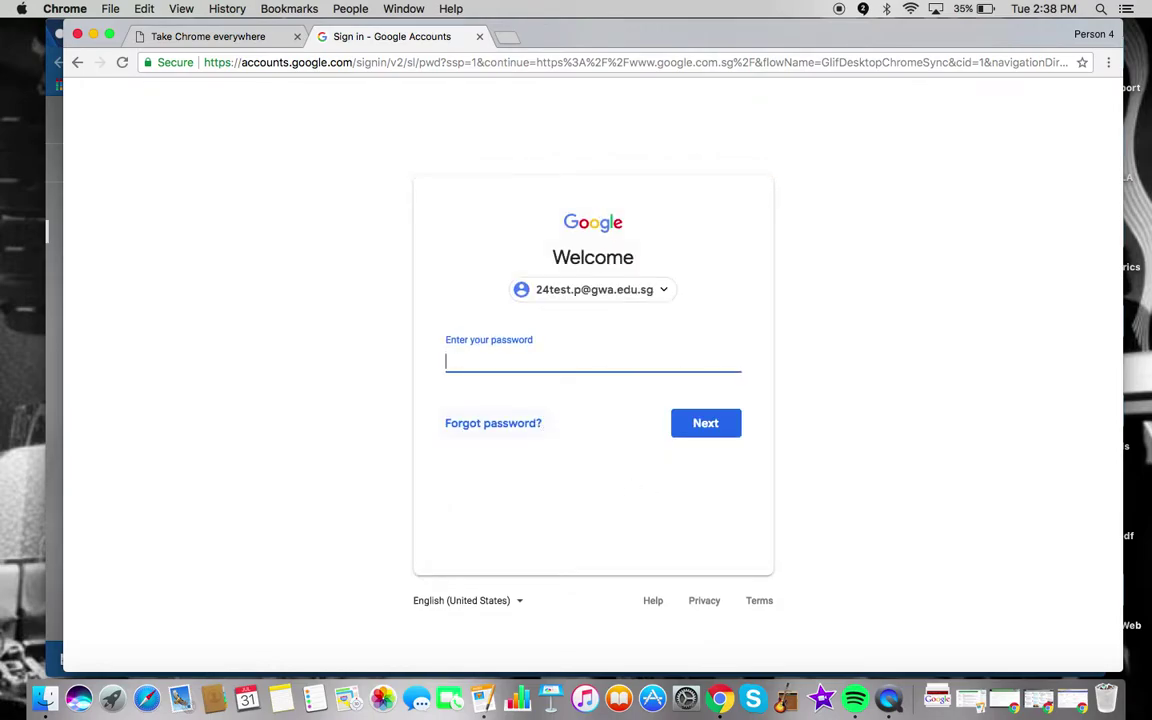
text(•••)
click(724, 429)
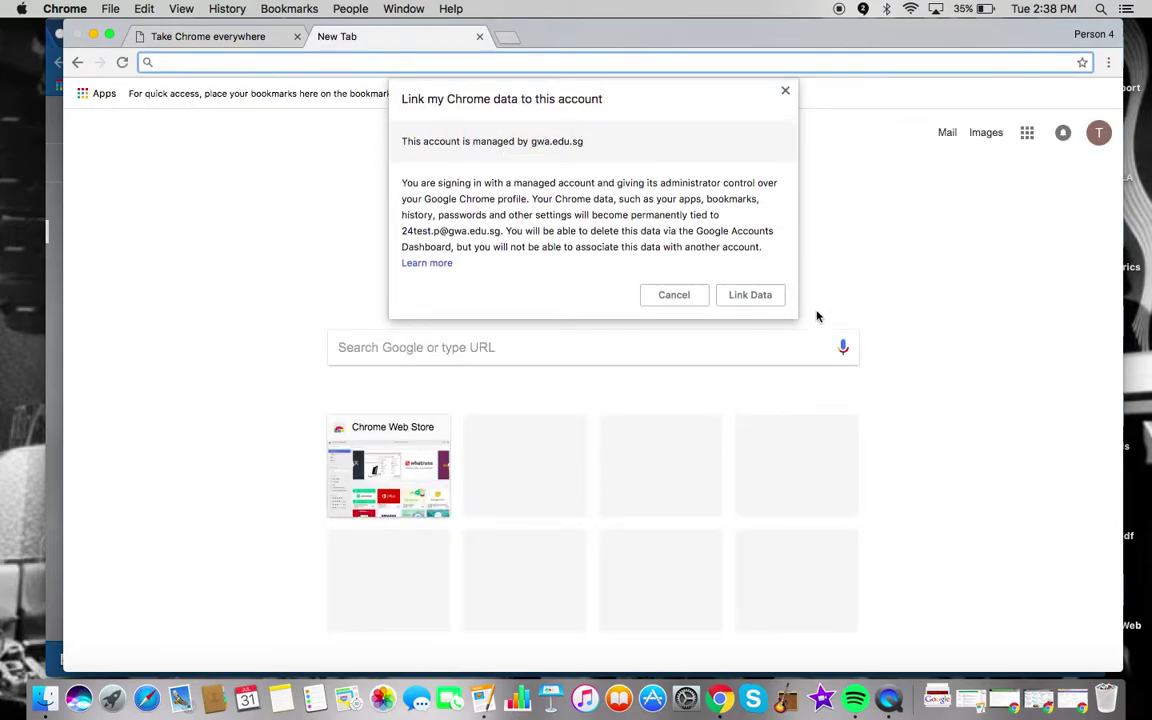
- Link the profile's data to the managed account and acknowledge that sync is on
click(750, 295)
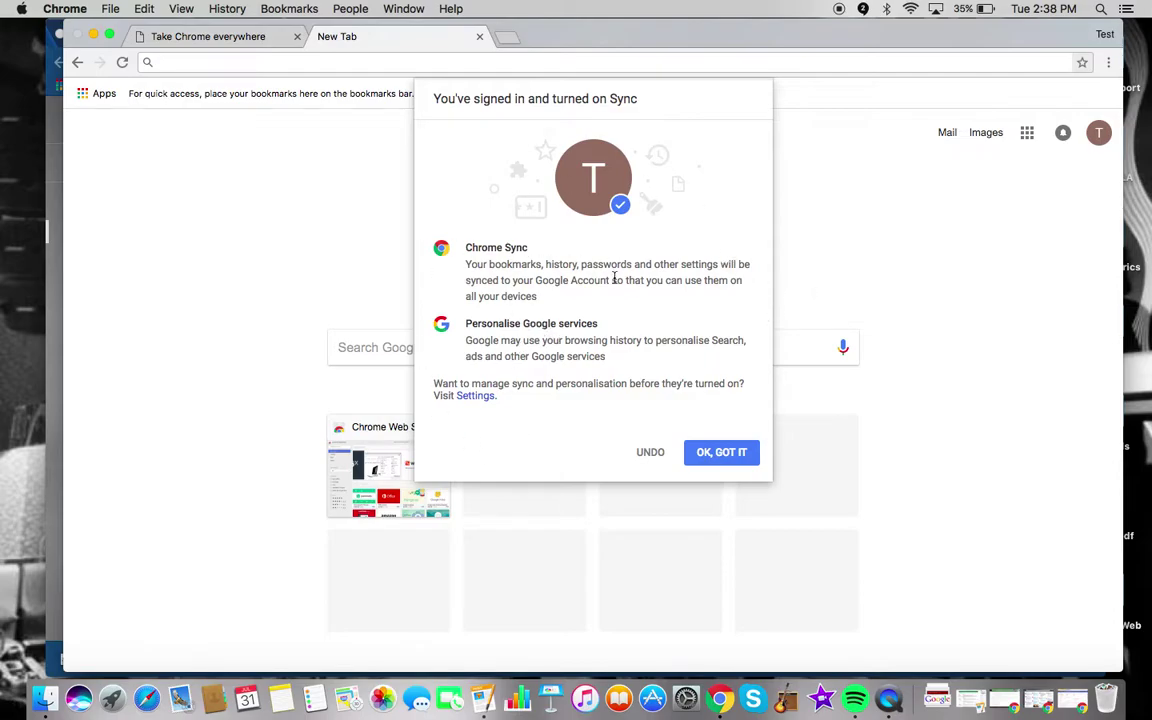
click(726, 455)
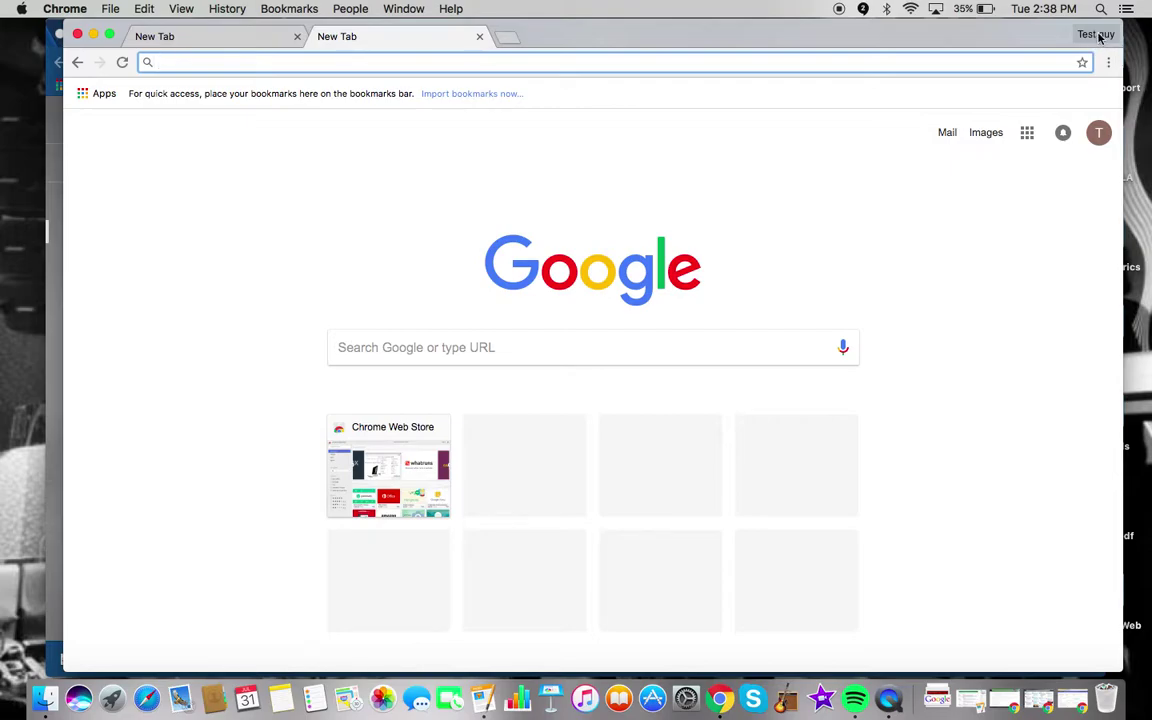
- Rename the profile to 'Patrick', pick the ninja avatar, and close the settings tab
click(1101, 37)
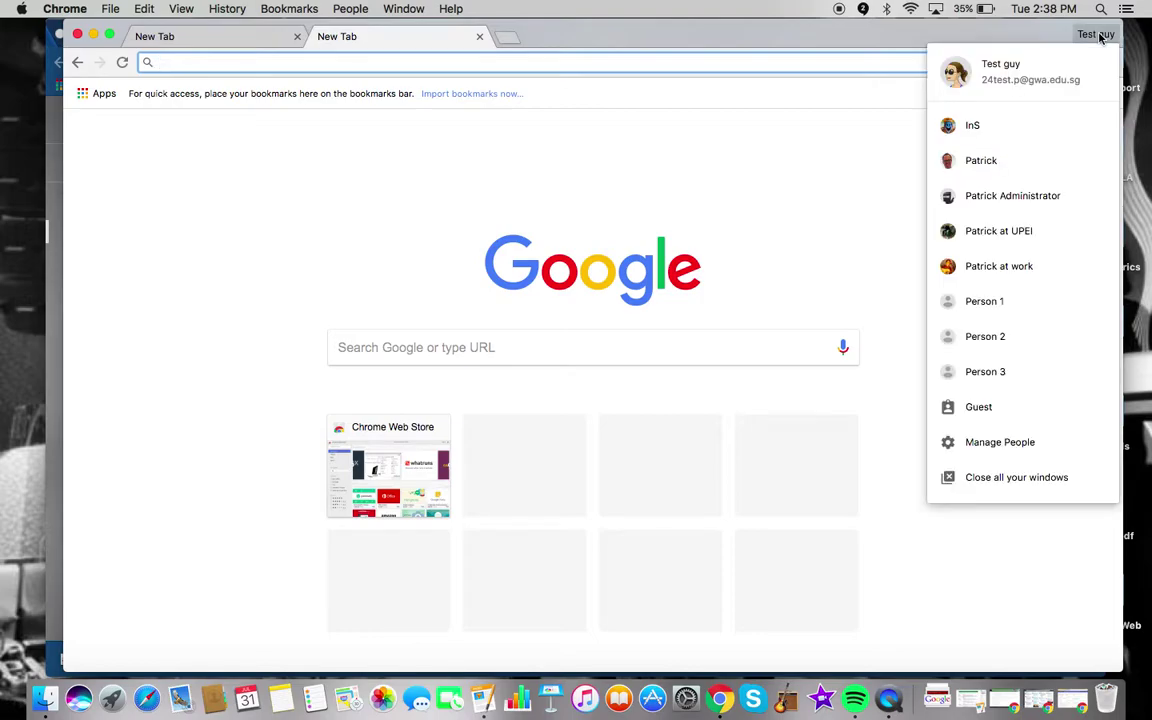
click(1005, 64)
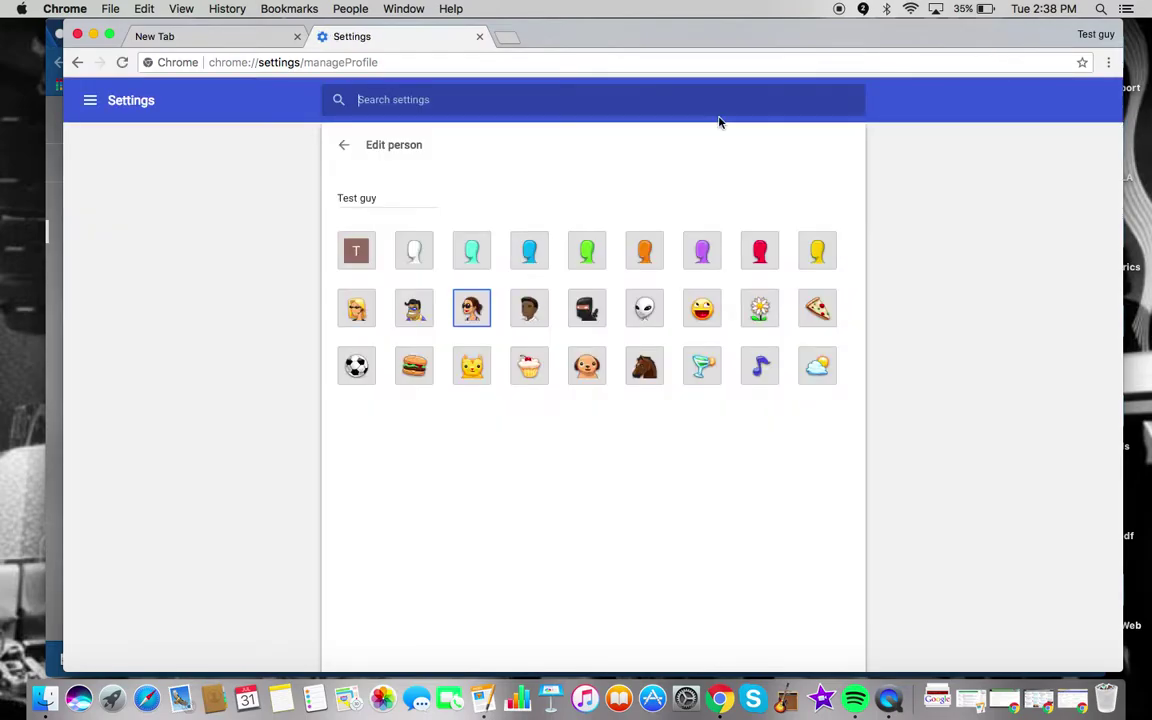
drag(381, 197, 356, 197)
text(PAtri)
text(ck)
key(super+a)
text(Patrick)
click(588, 314)
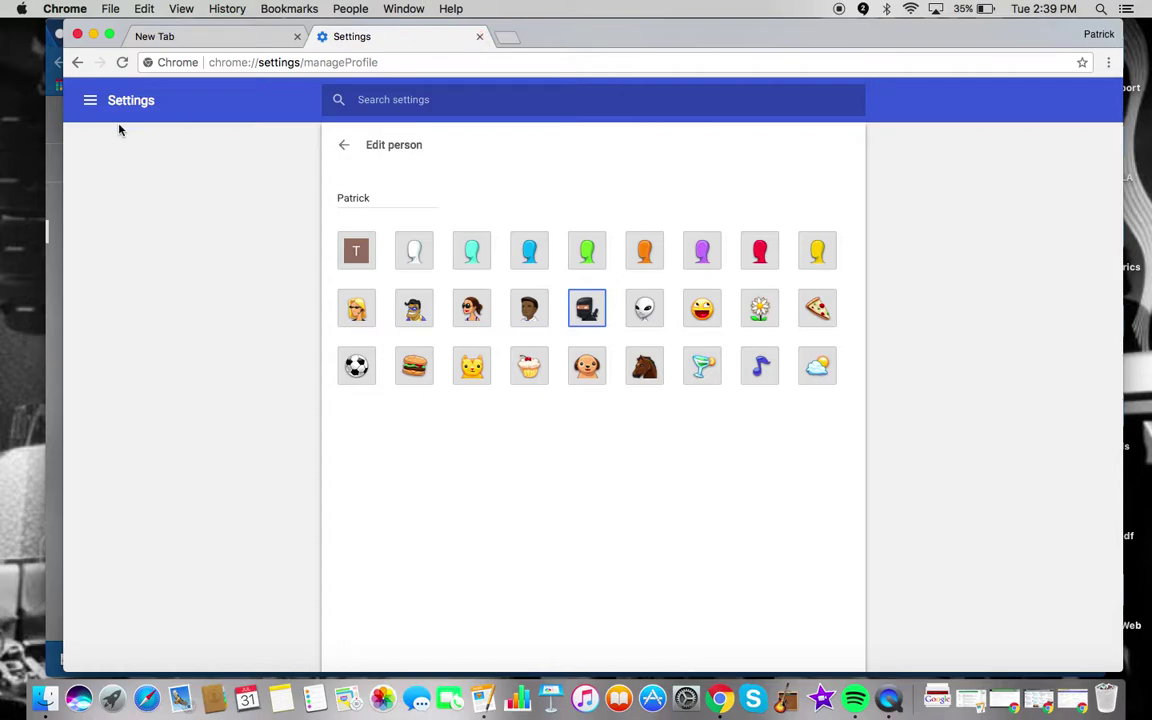
click(480, 37)
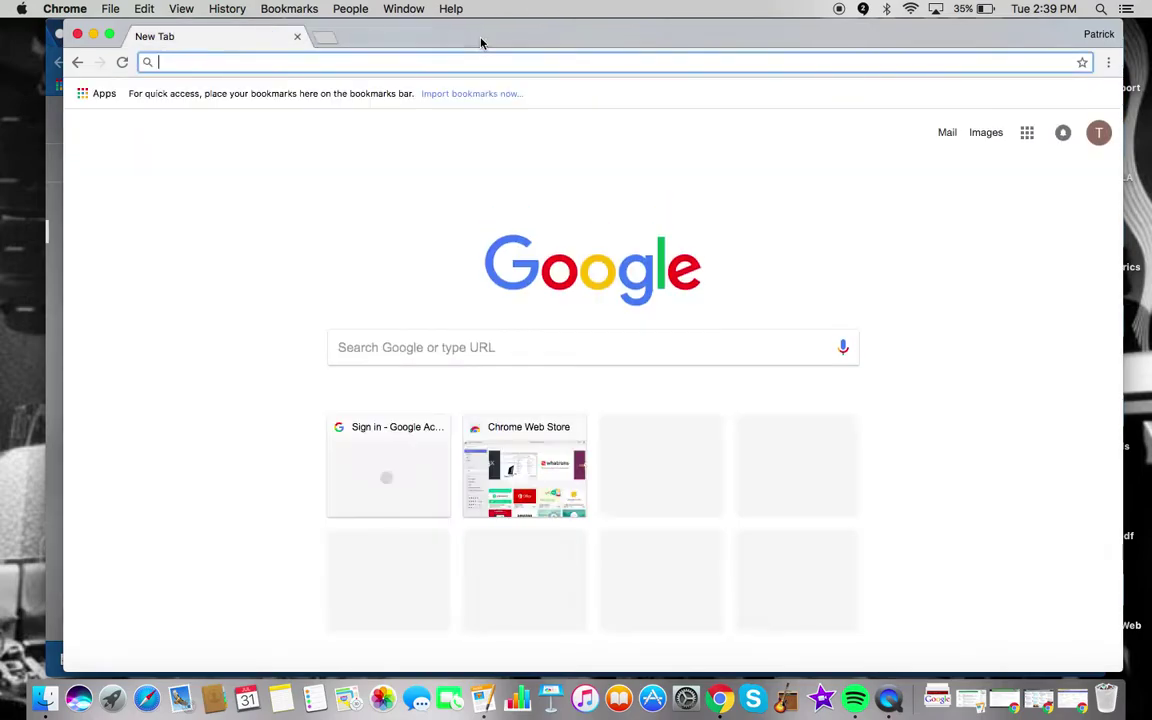
click(1099, 136)
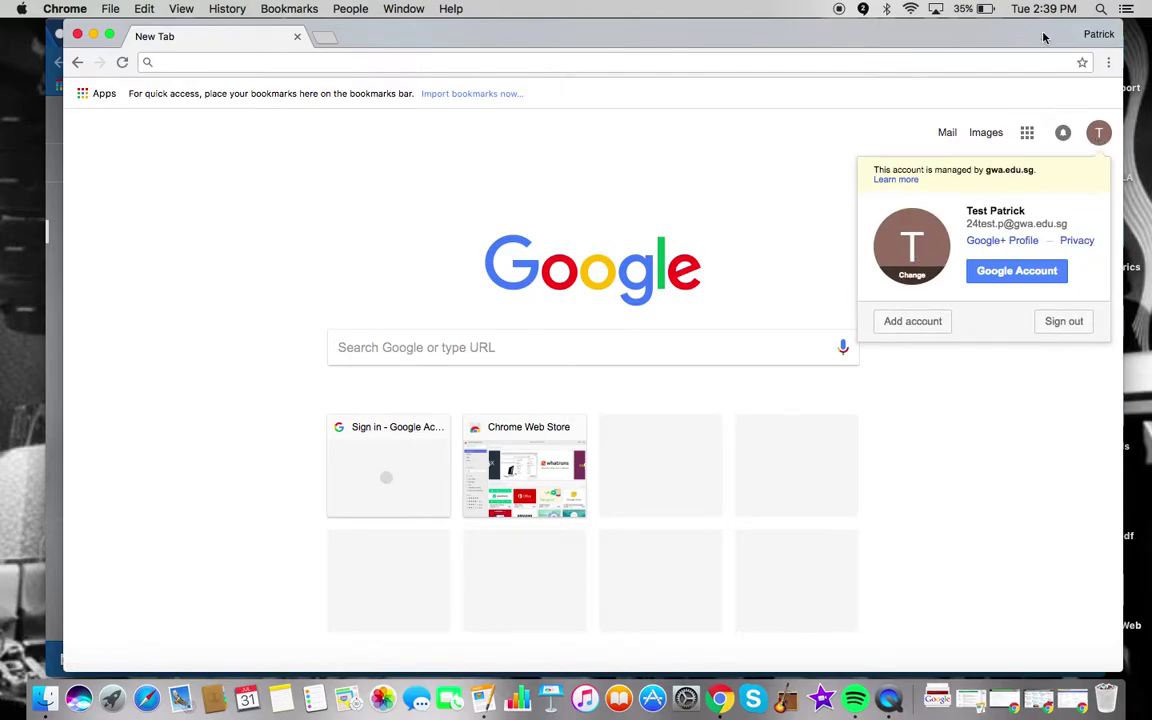
click(1099, 35)
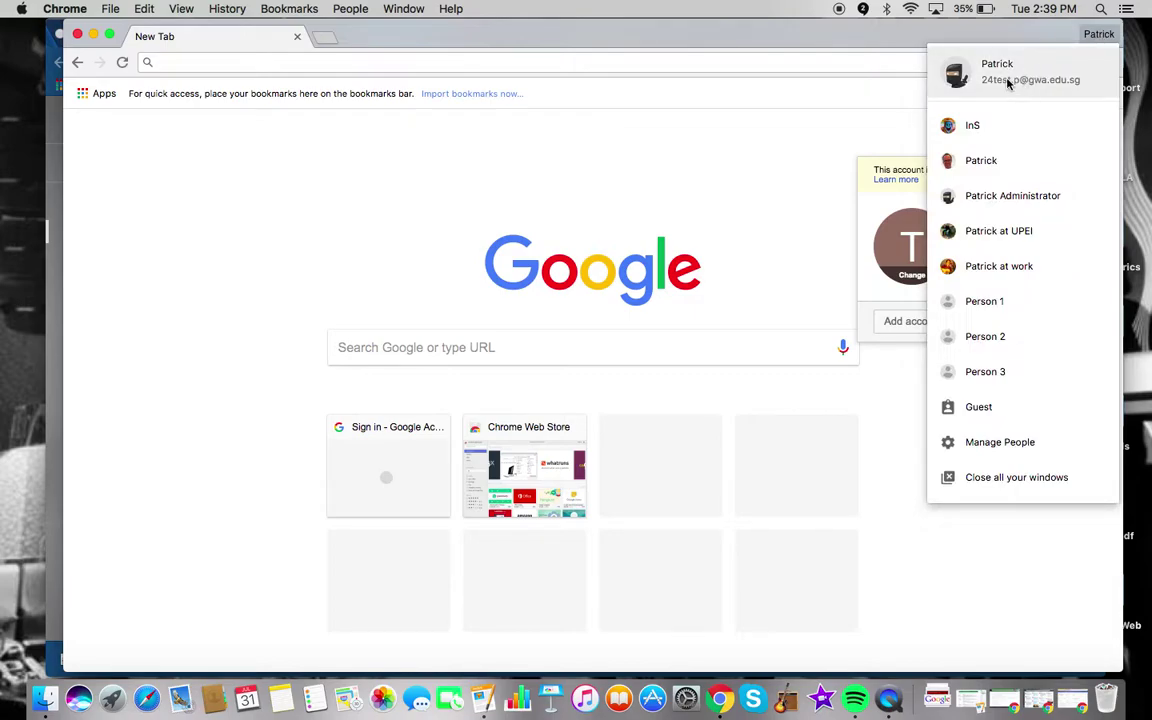
click(1036, 42)
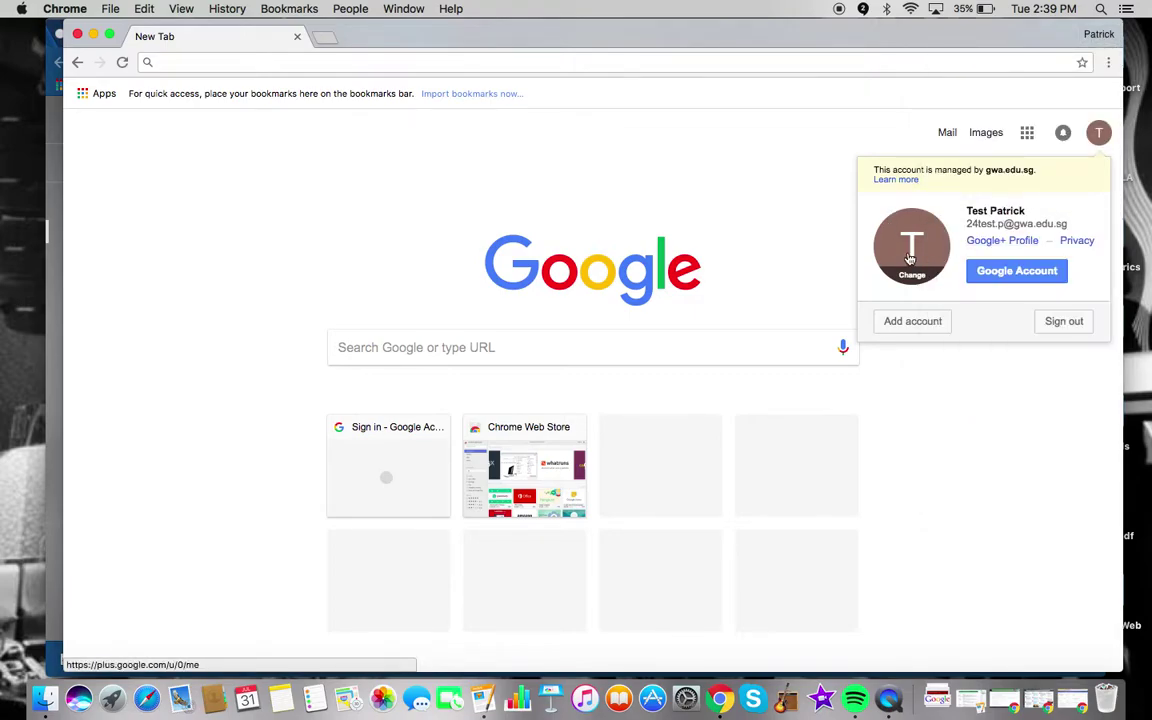
click(910, 258)
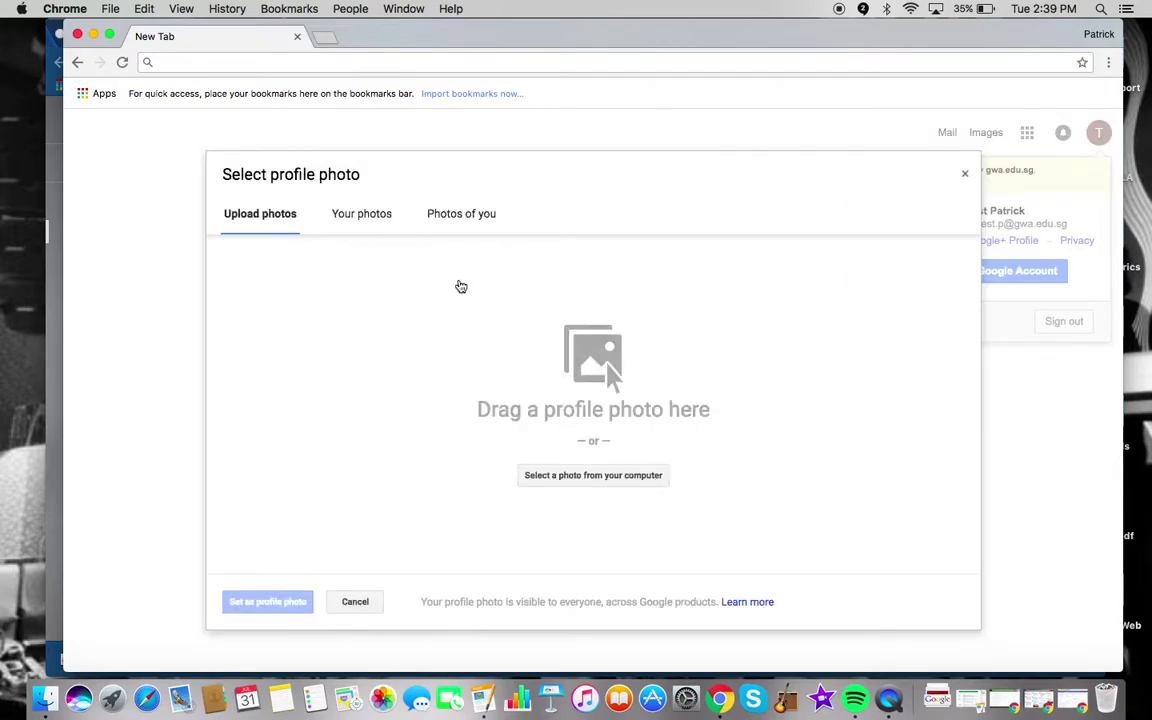
click(379, 216)
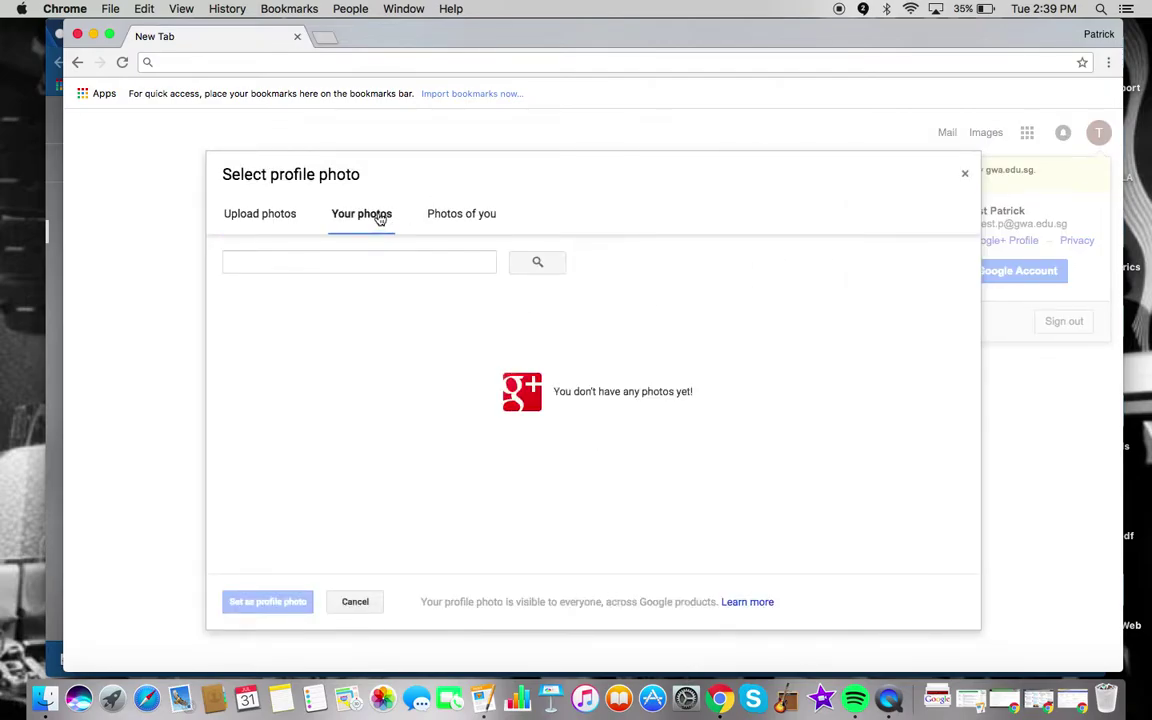
click(440, 216)
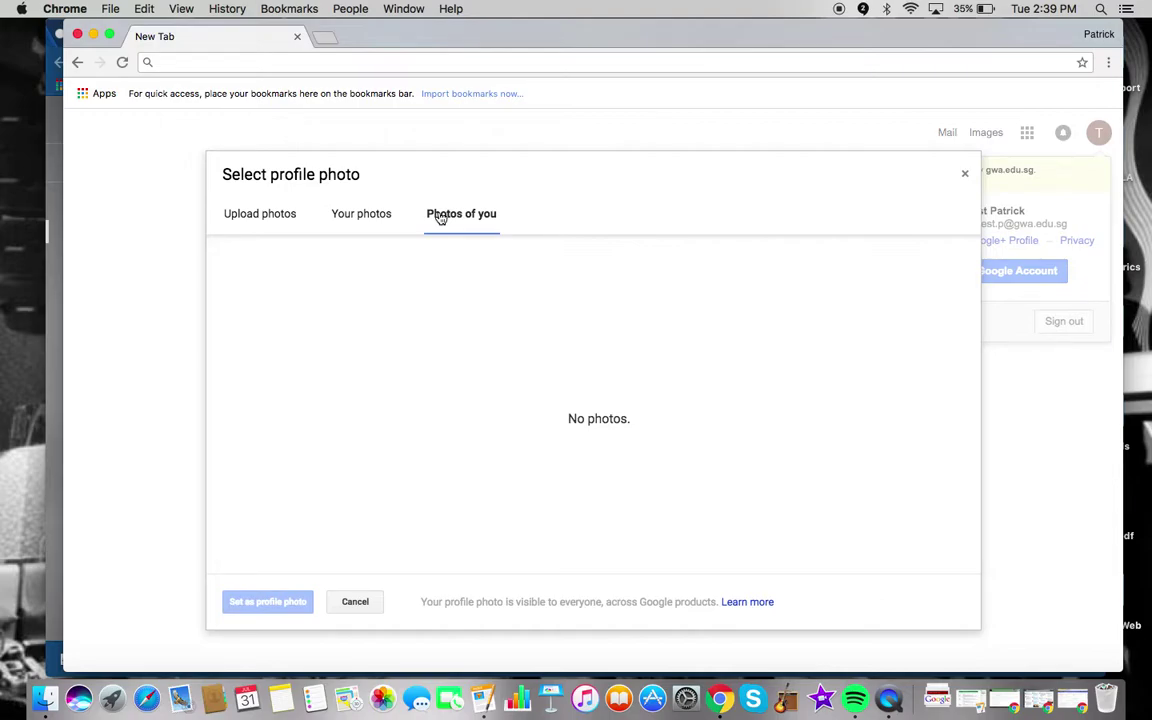
click(246, 217)
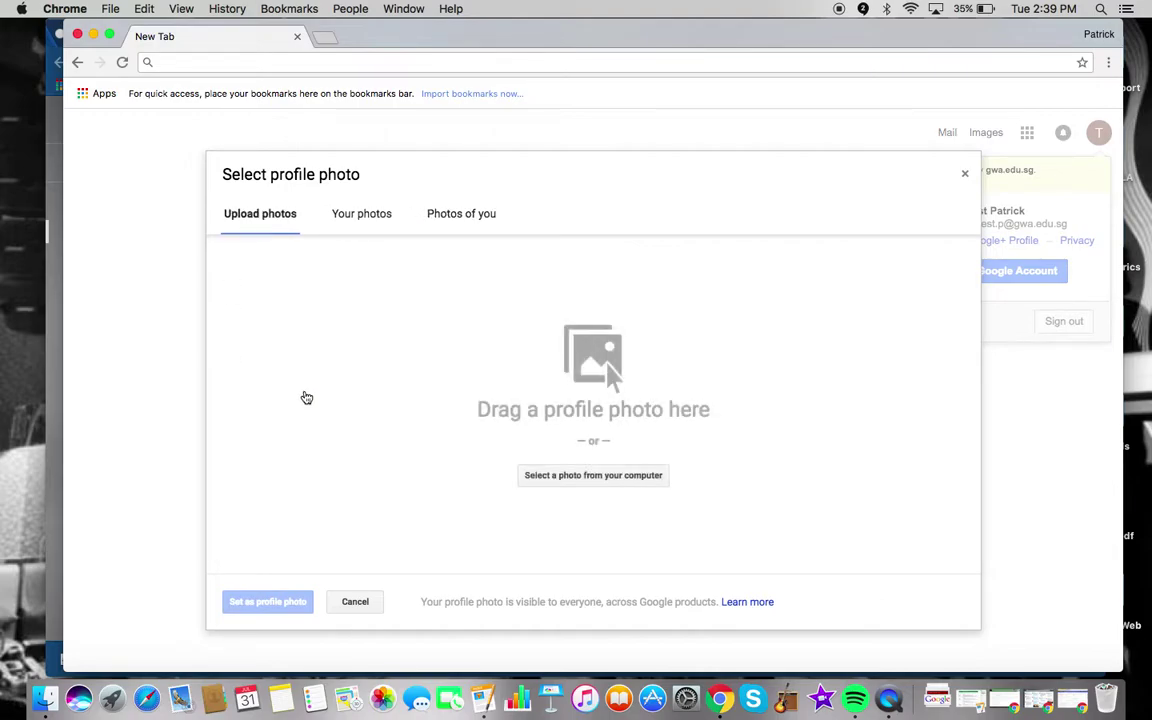
click(356, 603)
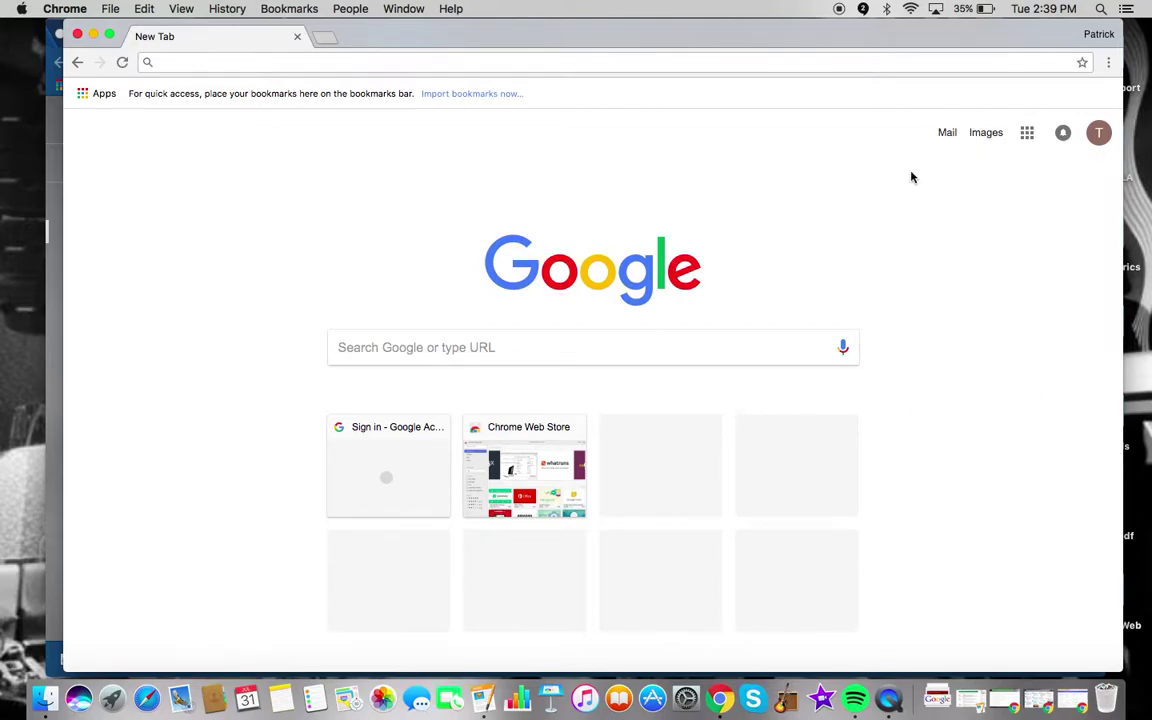
- Close the Patrick profile's window and review the profile list from the original Gmail window
click(77, 35)
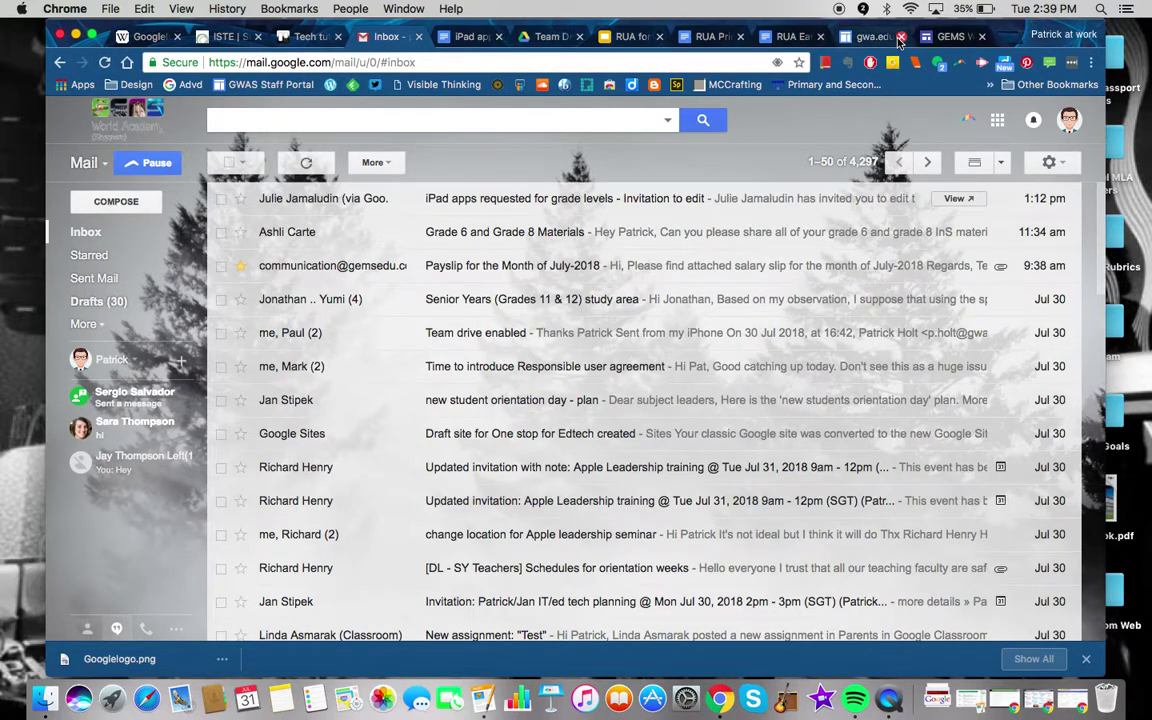
click(350, 12)
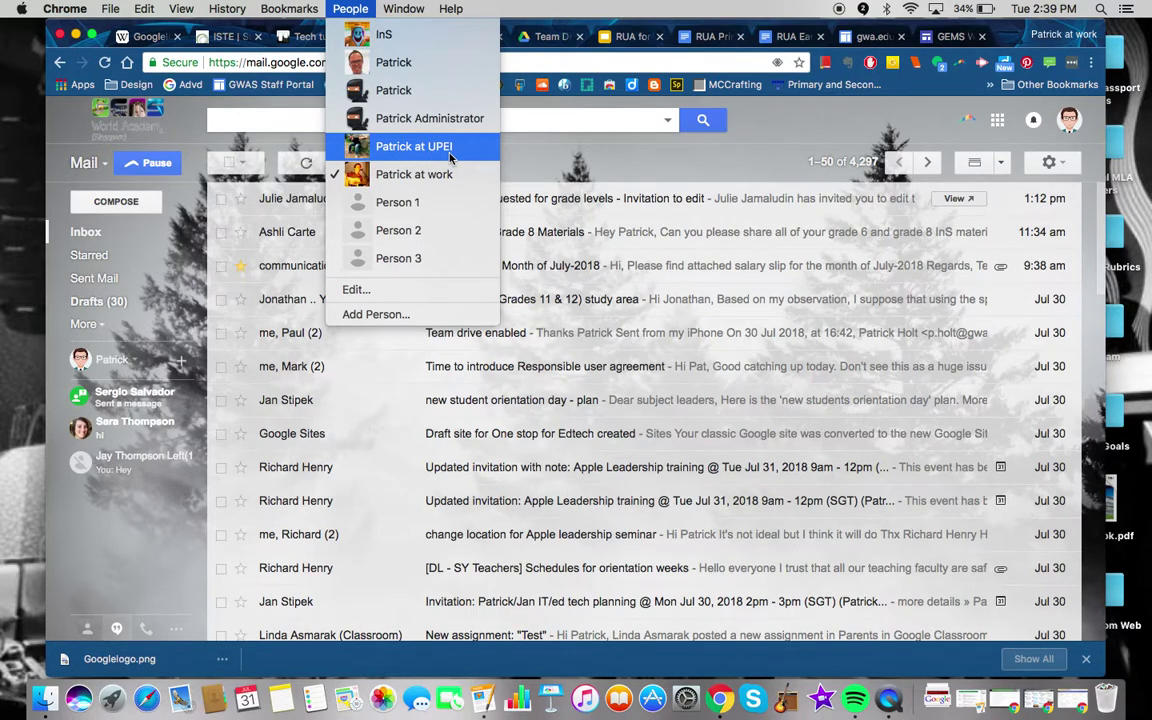
click(354, 17)
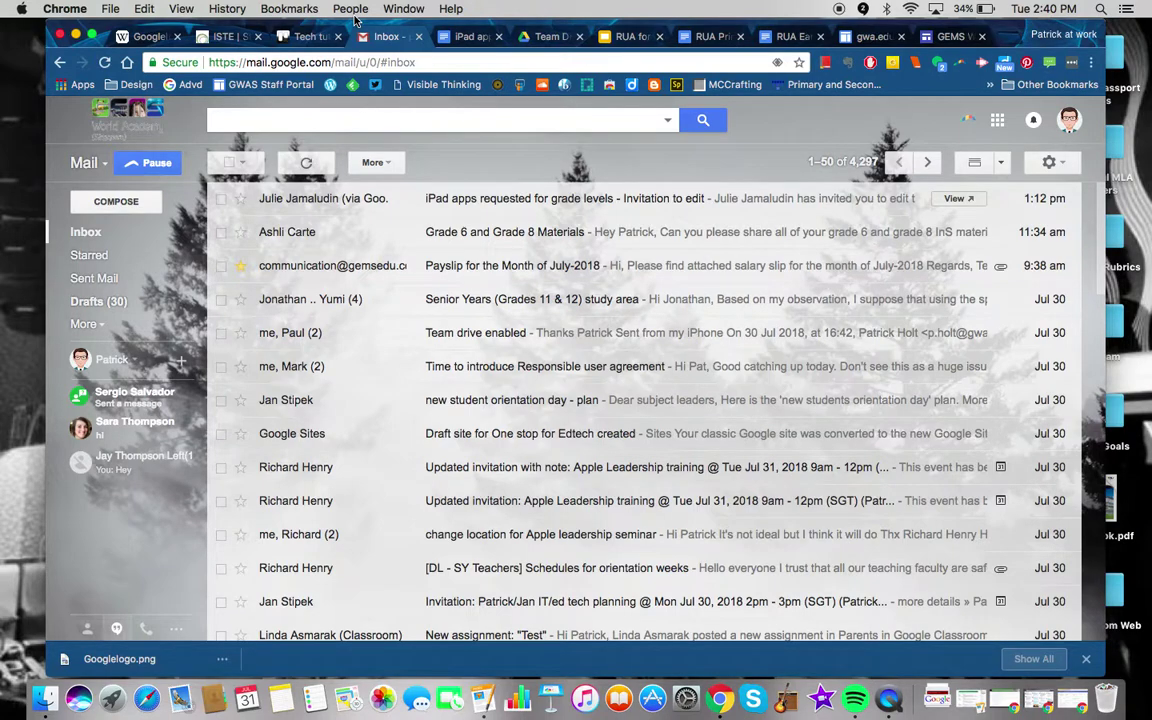